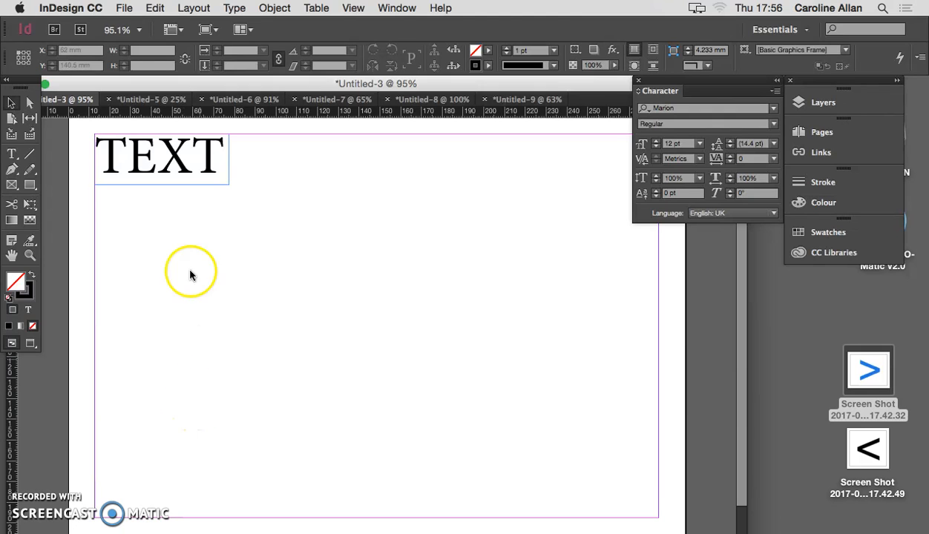
Enlarge the TEXT frame to 133.3 mm wide by 47.3 mm high.
left_click(175, 155)
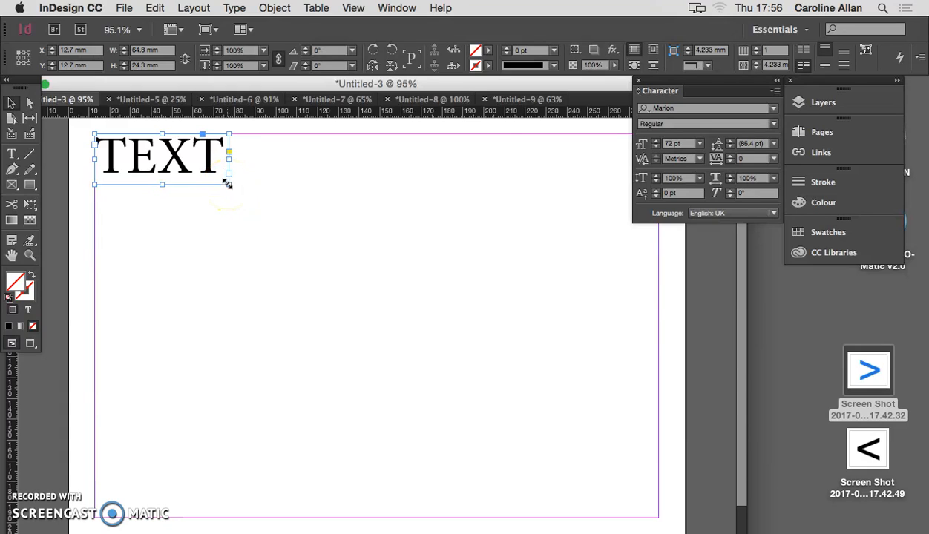
left_click_drag(686, 85, 763, 95)
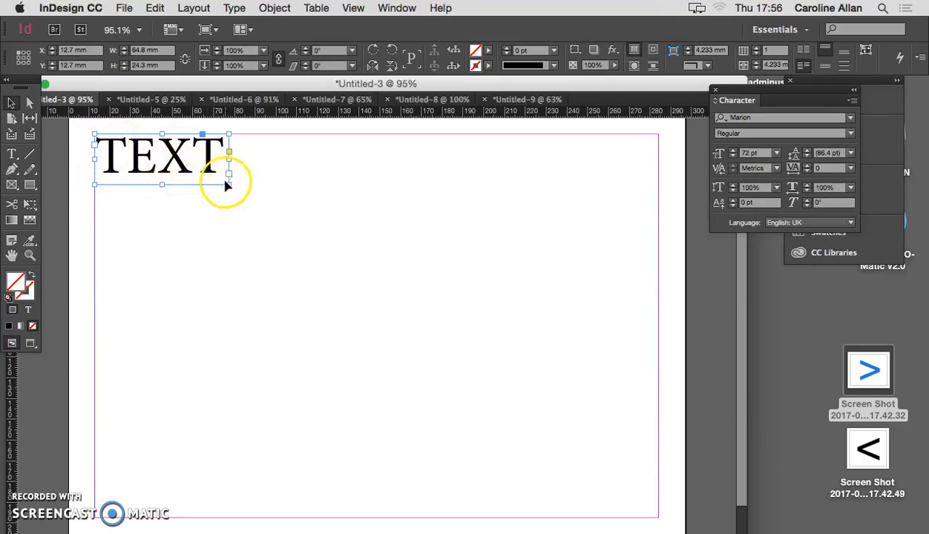
double_click(176, 164)
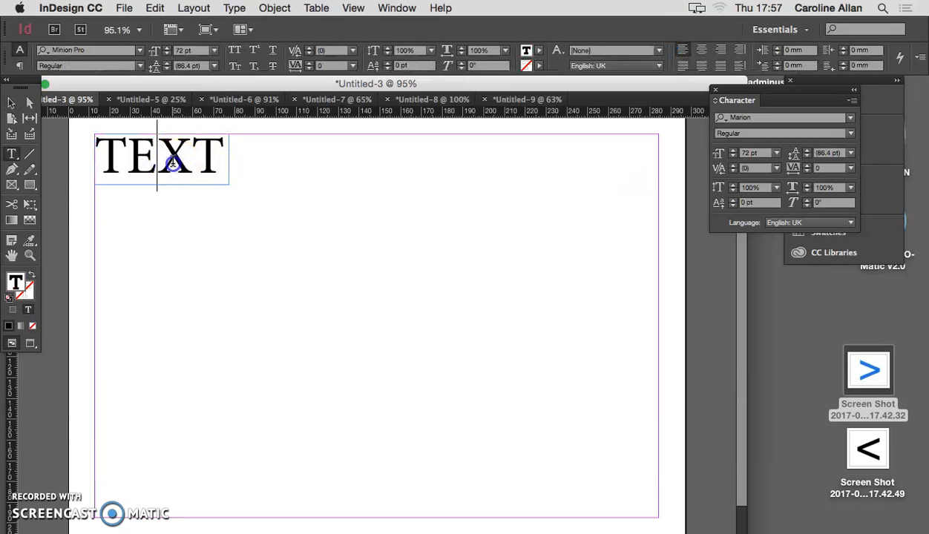
left_click_drag(121, 162, 371, 232)
left_click(132, 153)
left_click(12, 102)
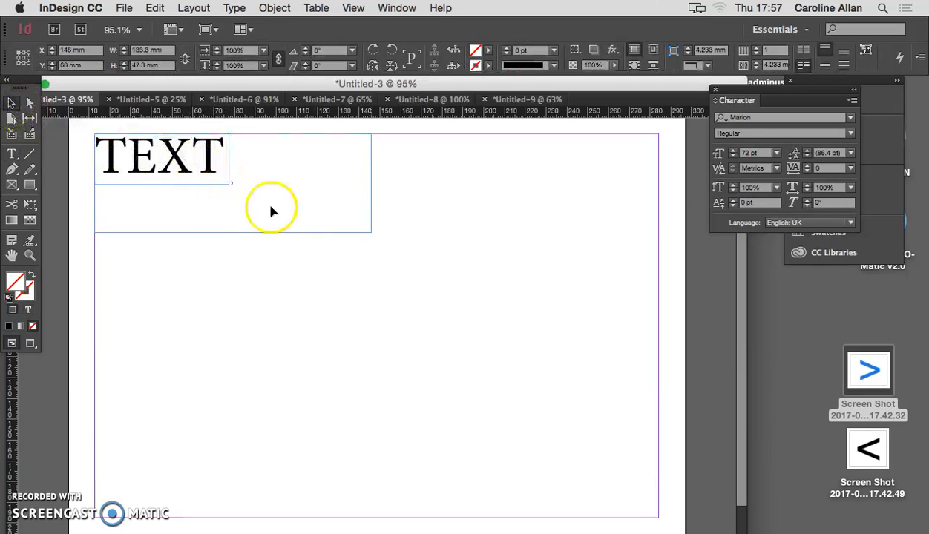
Highlight the whole word TEXT inside its frame, and leave text editing with the frame selected as an object.
double_click(202, 171)
left_click_drag(223, 165, 120, 165)
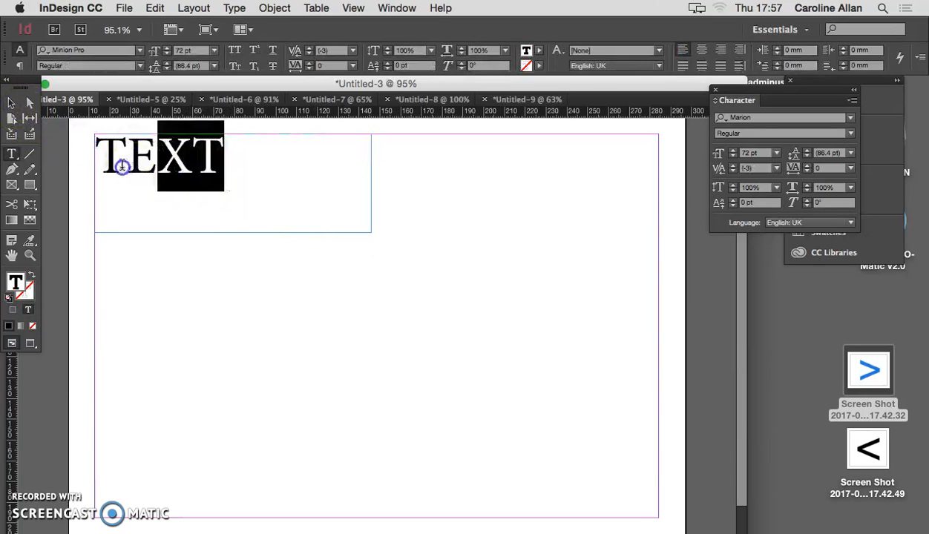
double_click(142, 153)
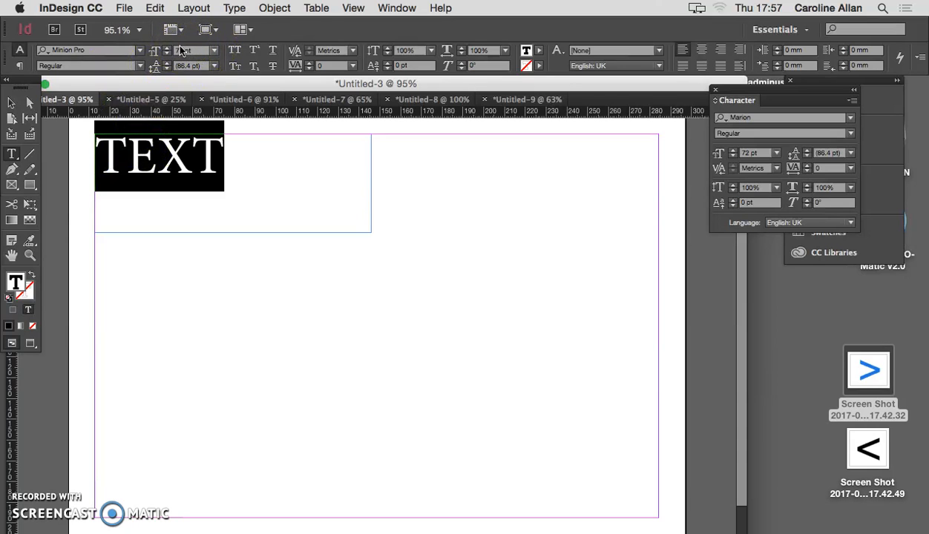
left_click(125, 129)
key("Escape")
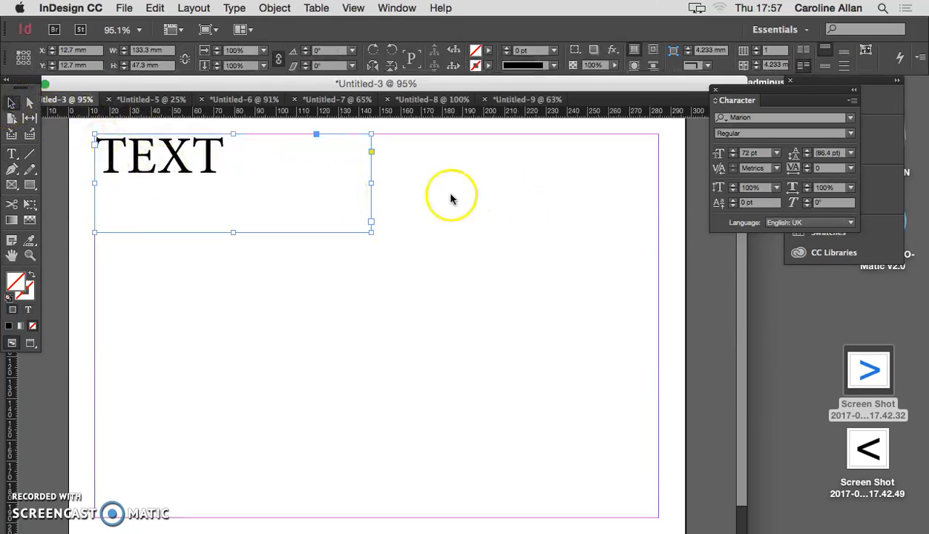
Dock the floating Character panel below CC Libraries.
left_click_drag(742, 103, 549, 144)
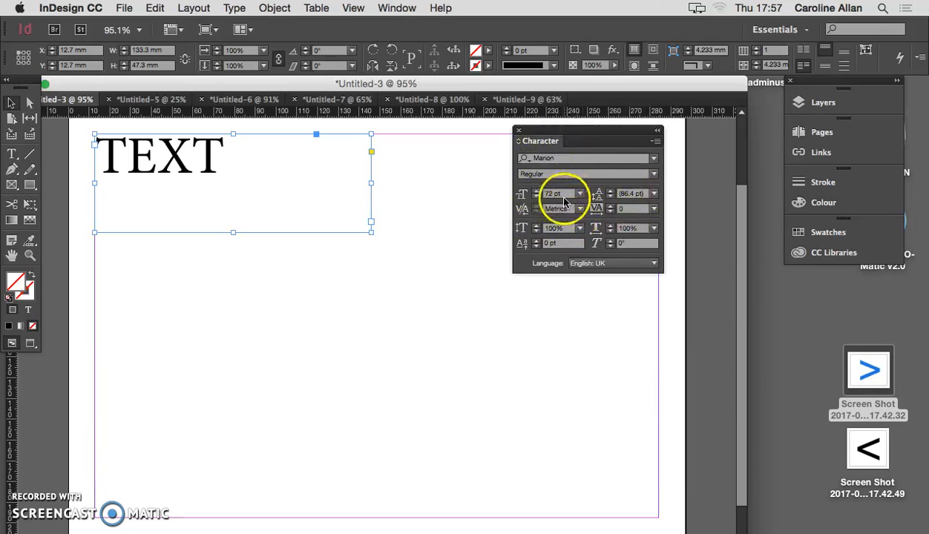
left_click_drag(592, 135, 705, 82)
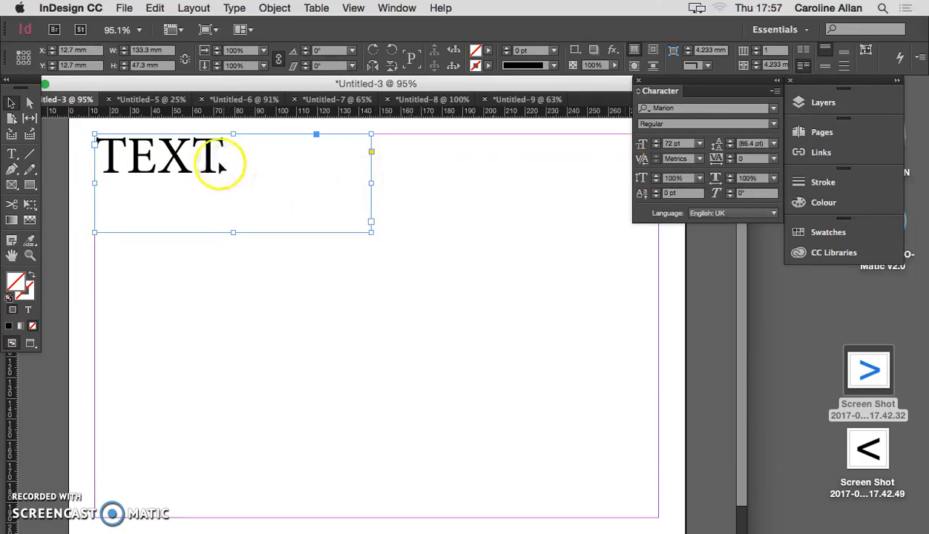
left_click_drag(668, 92, 788, 271)
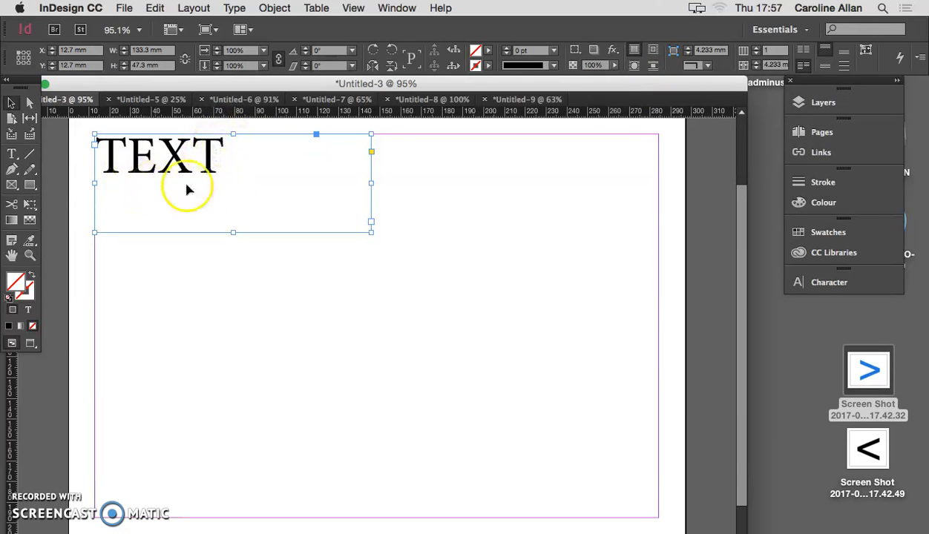
Fit the selected TEXT frame to its content.
left_click(866, 52)
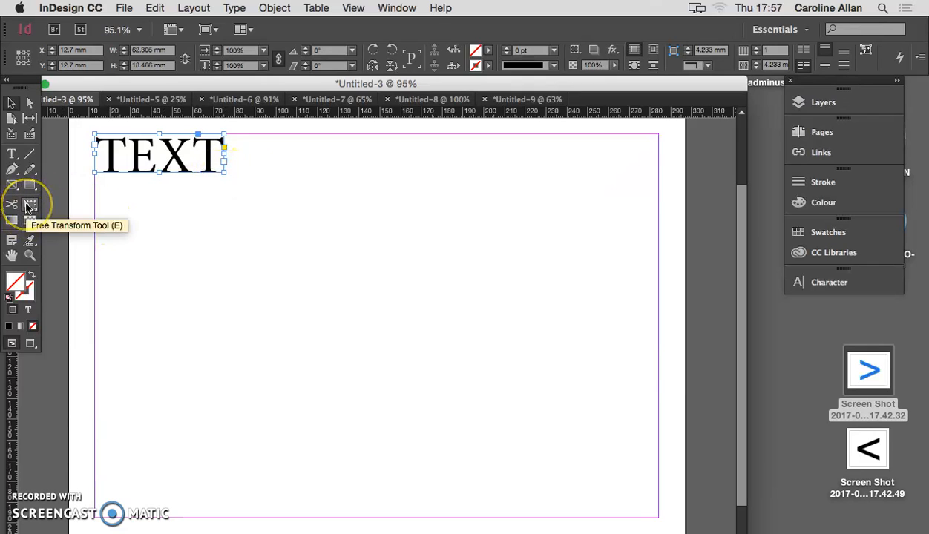
Try scaling the TEXT frame and its lettering with Free Transform to about 272 mm wide by 81 mm high, and undo it.
left_click(30, 205)
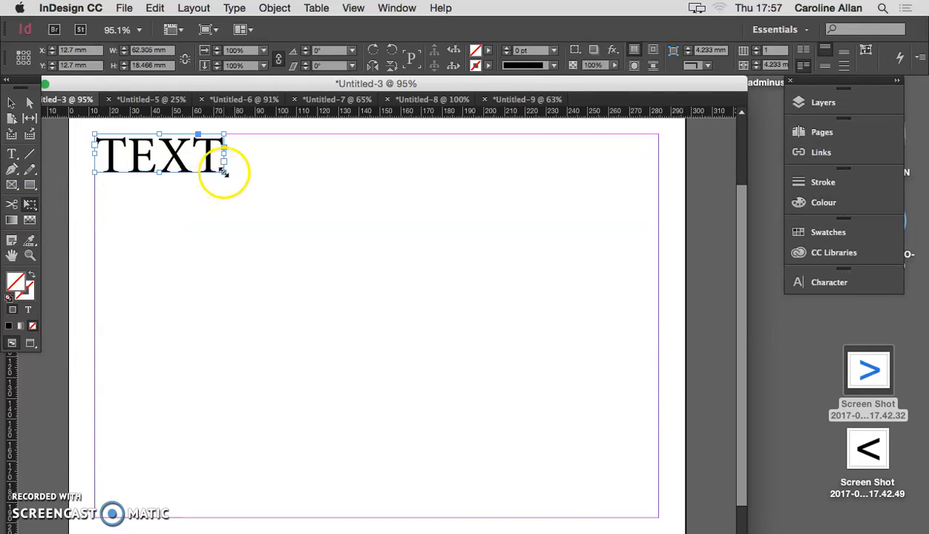
left_click_drag(222, 170, 641, 369)
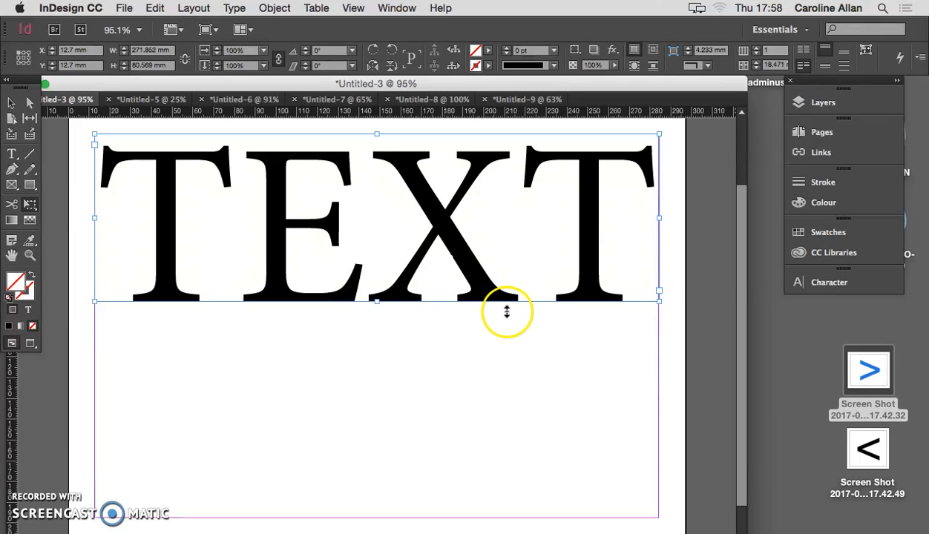
key("super+z")
left_click(12, 102)
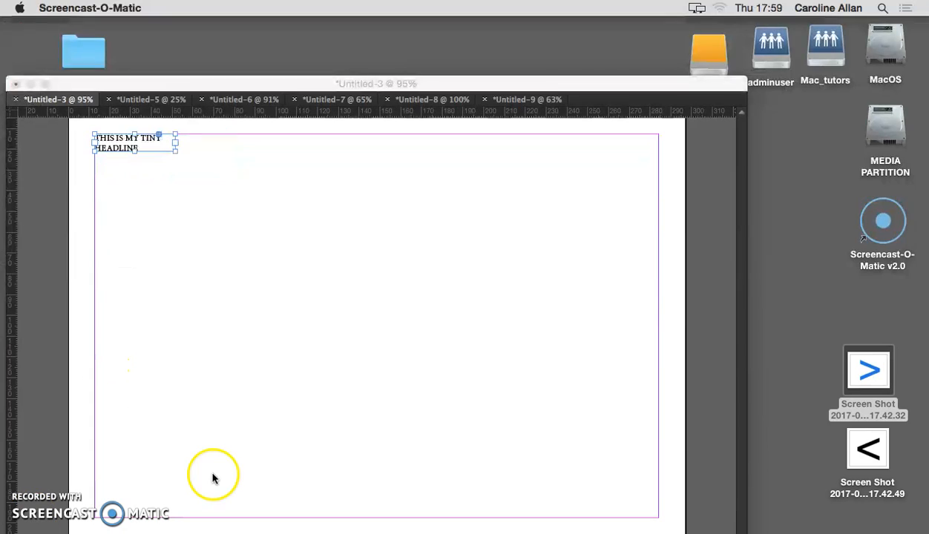
Enlarge the headline's text frame to the page margin width, 271.6 mm wide by 59.3 mm high.
left_click(216, 474)
left_click(226, 477)
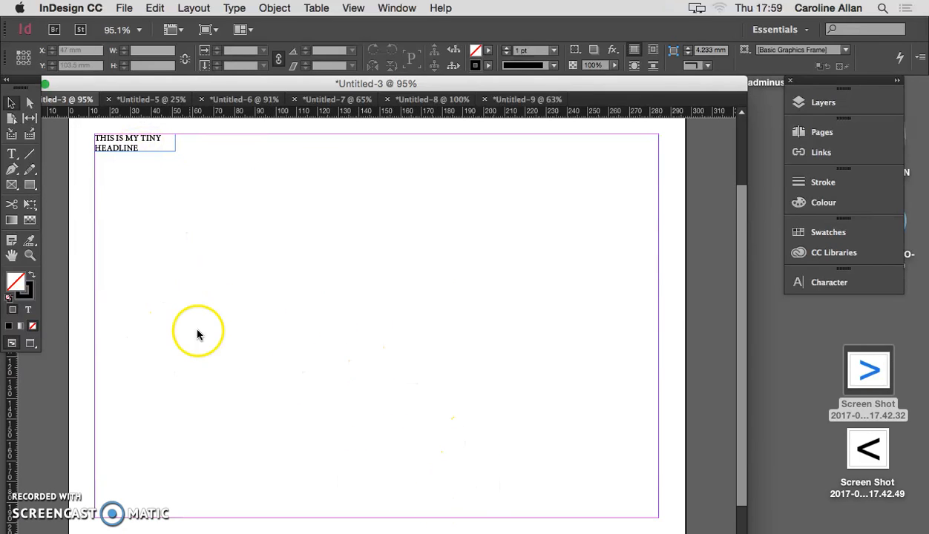
left_click(128, 144)
left_click_drag(174, 150, 656, 258)
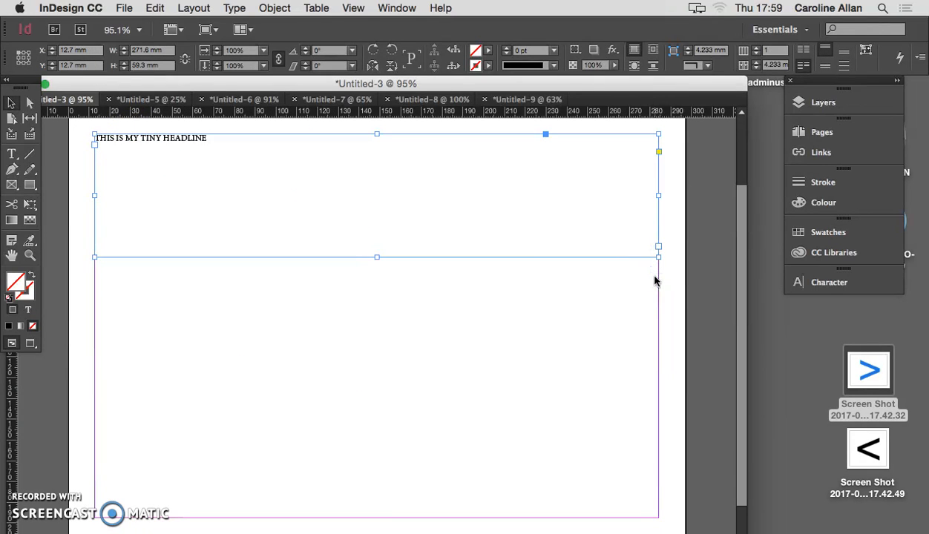
Scale the headline frame together with its text up in four small increments to about 282.6 mm wide by 61.7 mm high.
left_click(139, 197)
key("super+period")
key("super+period")
key("super+period")
key("super+period")
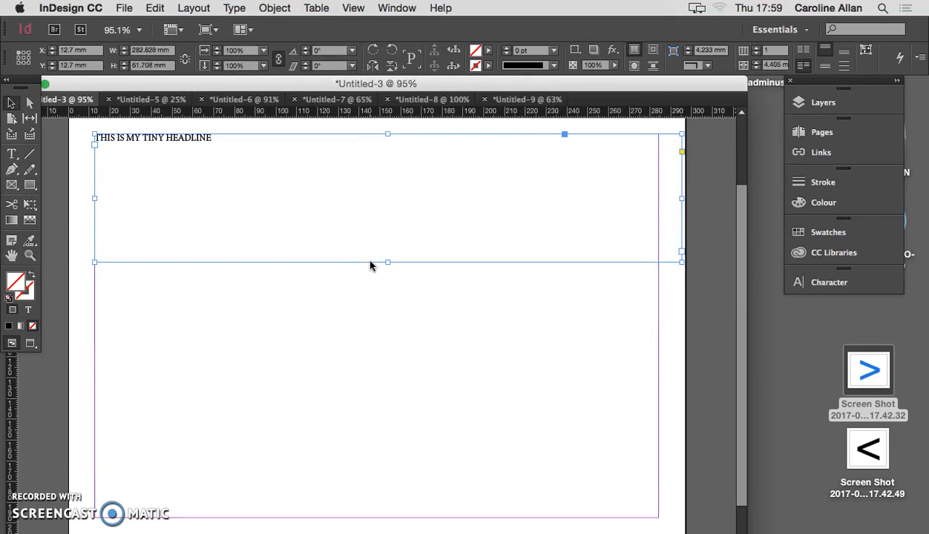
Scale the headline frame and its text back down in four small increments to 271.6 mm by 59.3 mm.
key("super+comma")
key("super+comma")
key("super+comma")
key("super+comma")
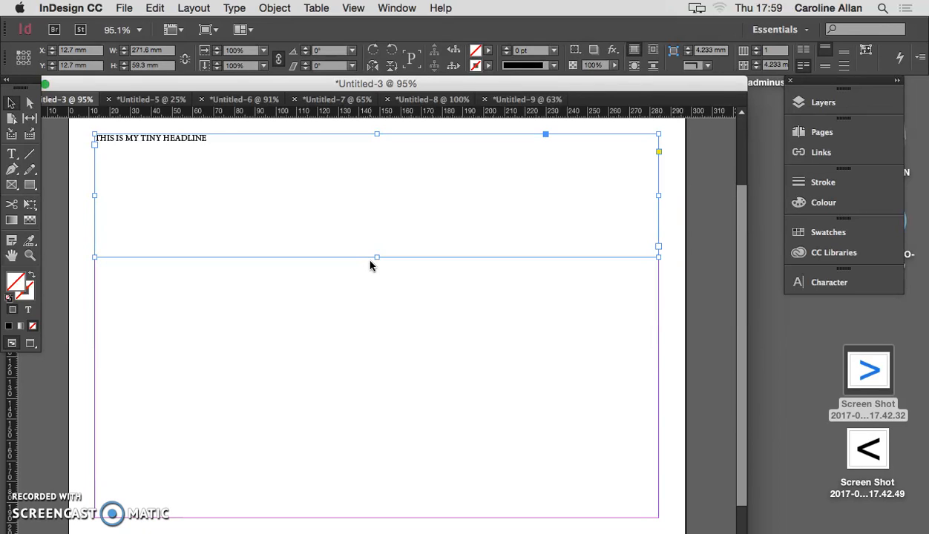
Increase only the headline's font size by three small increments, leaving the frame size alone.
key("super+shift+period")
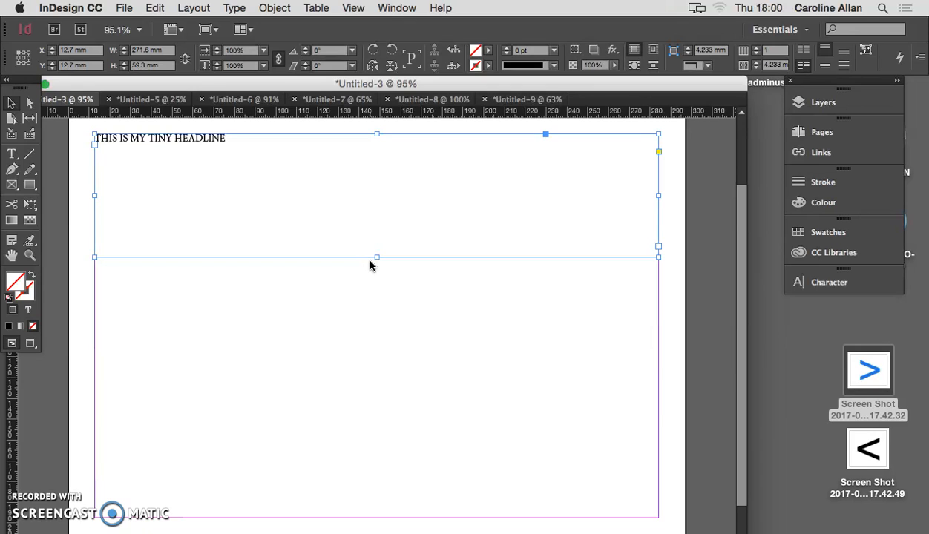
key("super+shift+period")
key("super+shift+period")
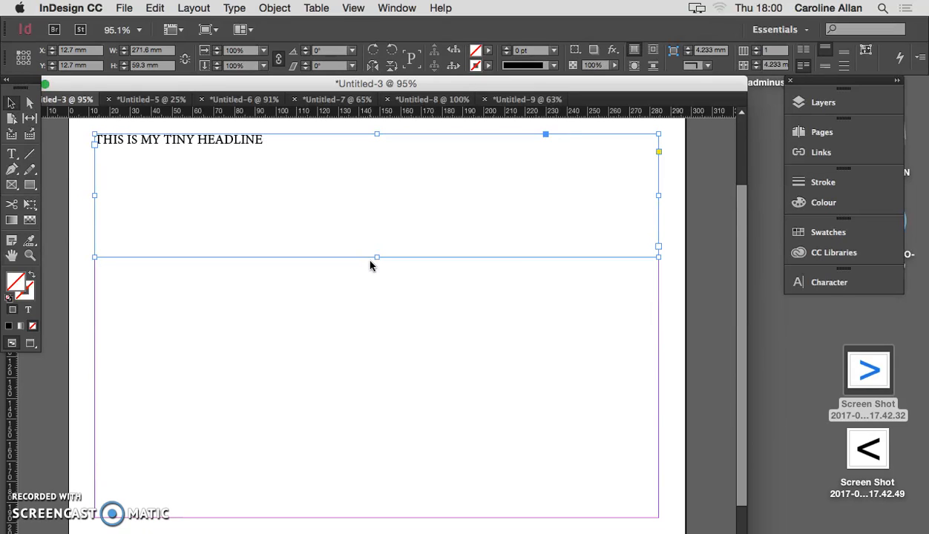
Decrease the headline's font size by three small increments within the same frame.
key("super+shift+comma")
key("super+shift+comma")
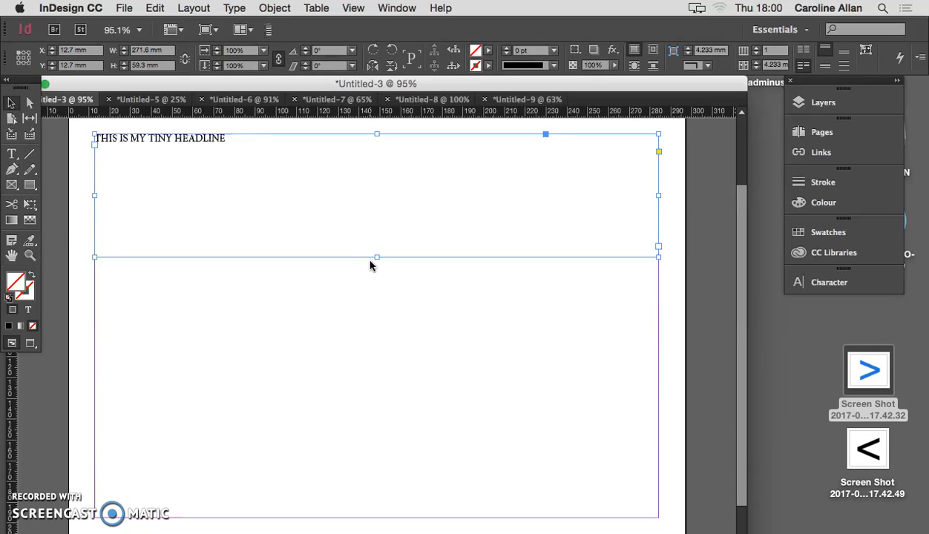
key("super+shift+comma")
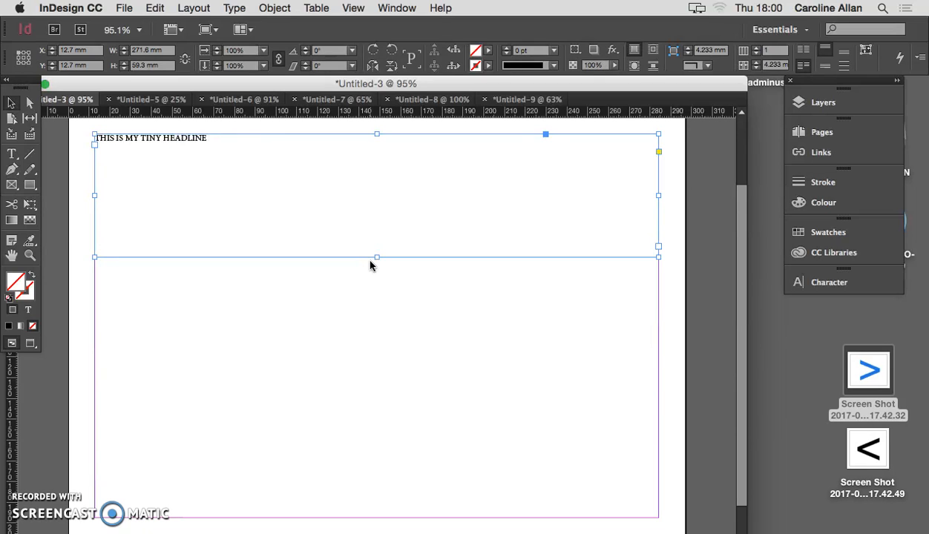
Enlarge the headline text to nearly the frame's width with four large font-size increments and one small increment.
key("super+alt+shift+period")
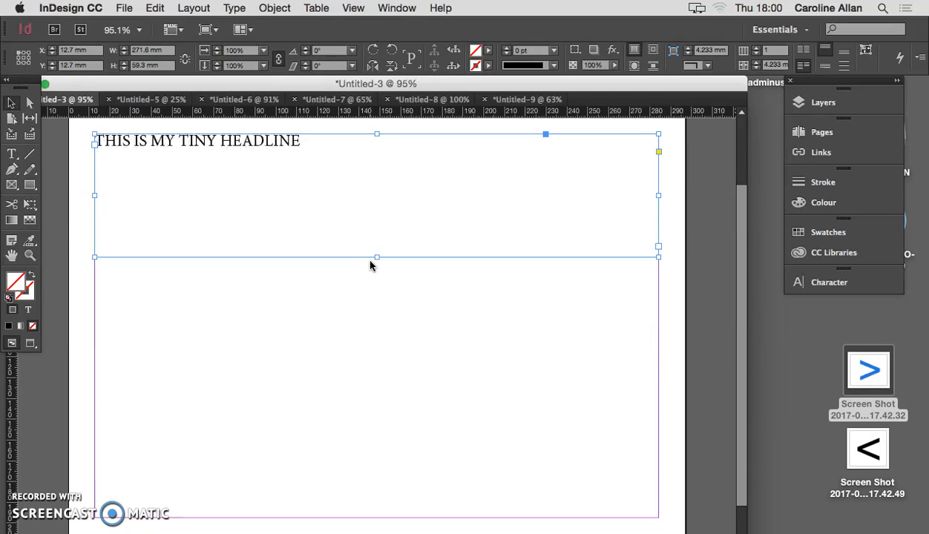
key("super+alt+shift+period")
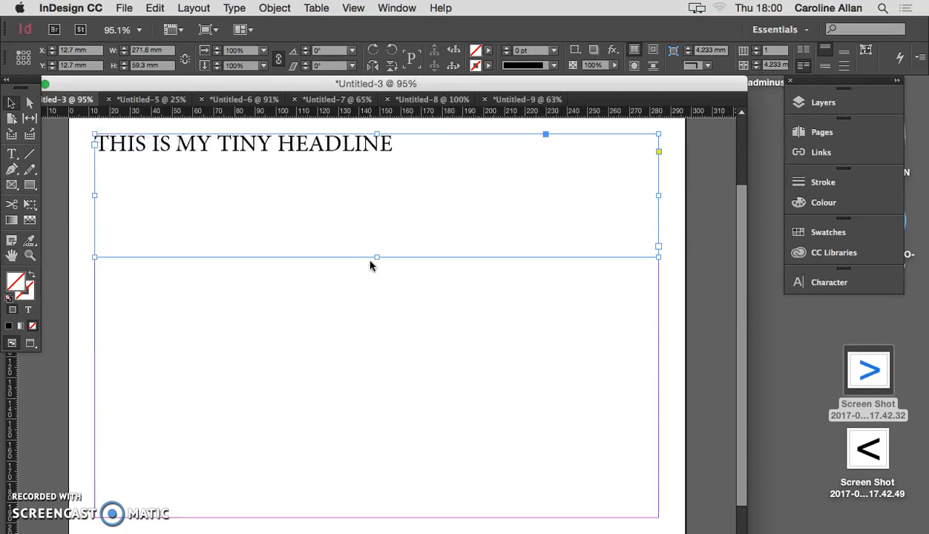
key("super+alt+shift+period")
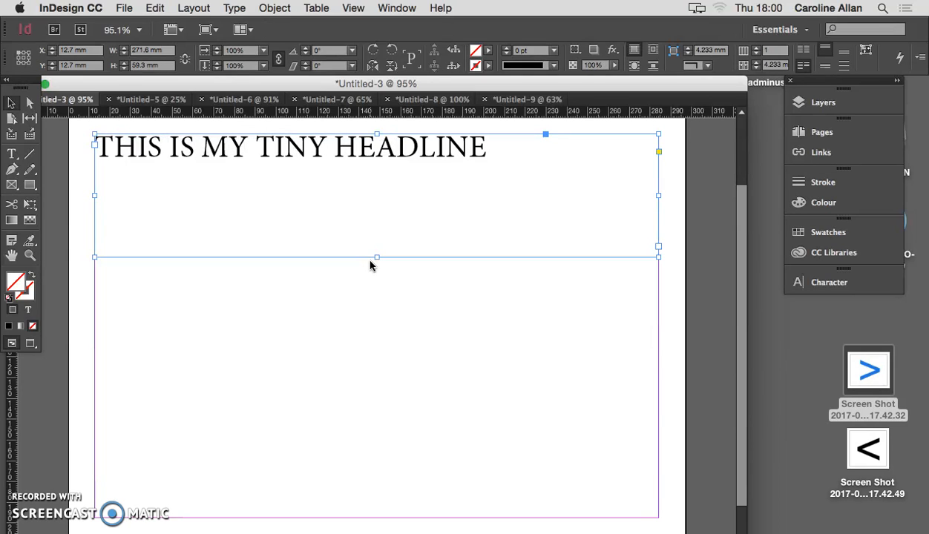
key("super+shift+period")
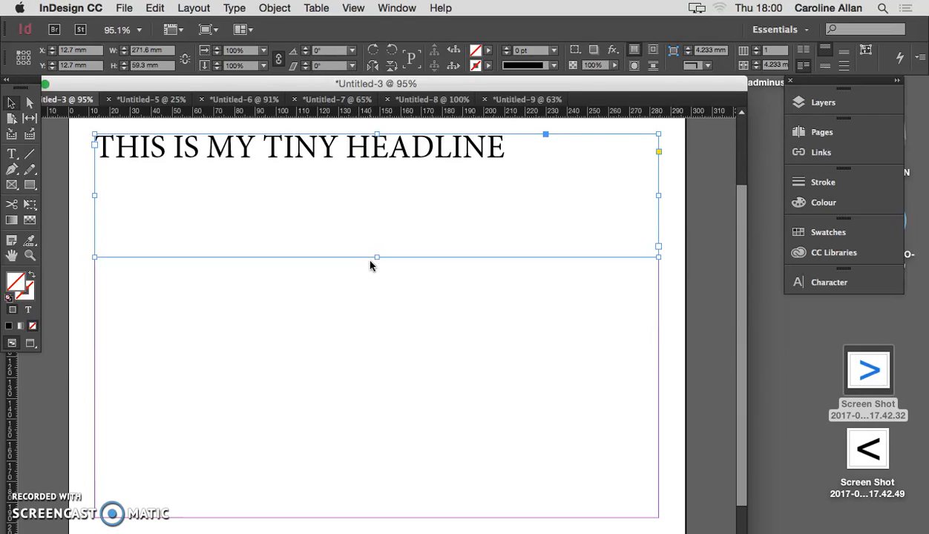
key("super+alt+shift+period")
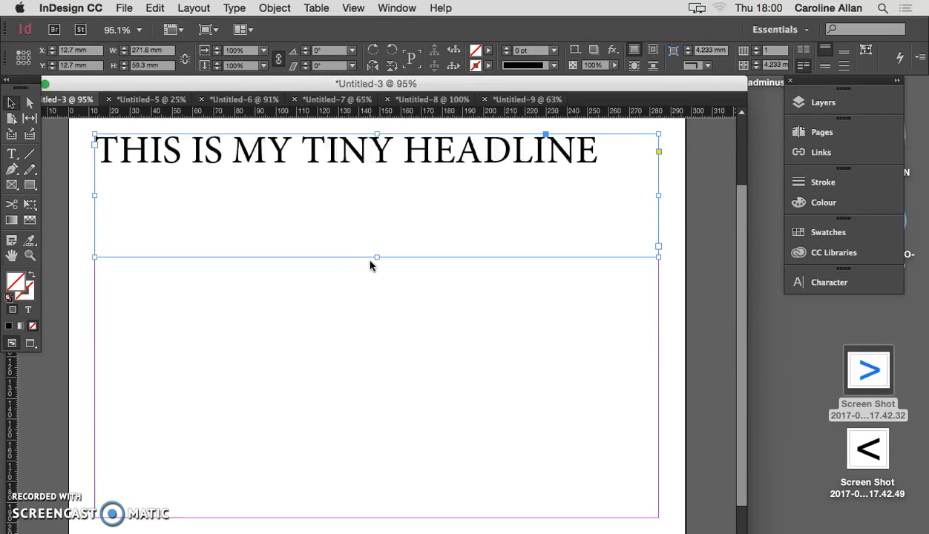
Fine-tune the headline's font size to fill the frame's width on one line, and fit the frame to the text.
key("super+alt+shift+period")
key("super+alt+shift+comma")
key("super+shift+period")
key("super+shift+period")
key("super+shift+period")
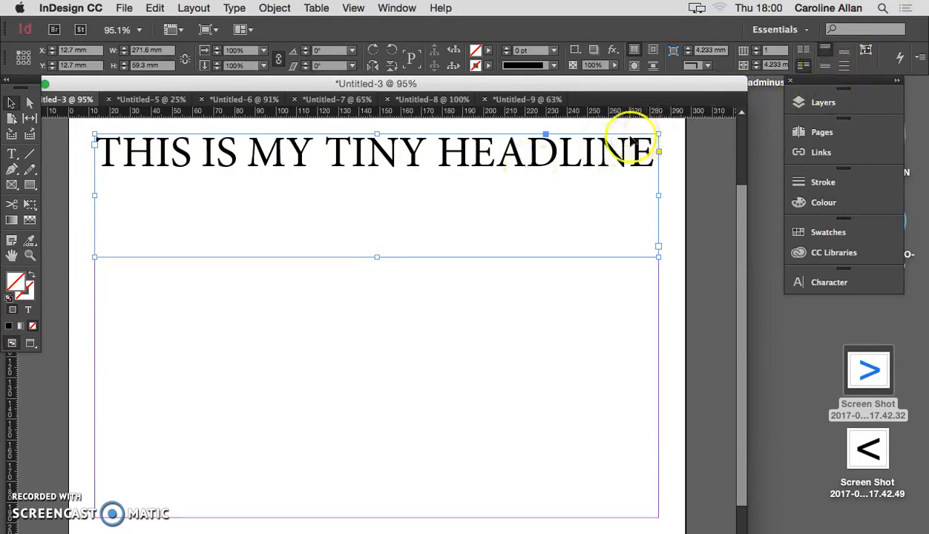
left_click(864, 50)
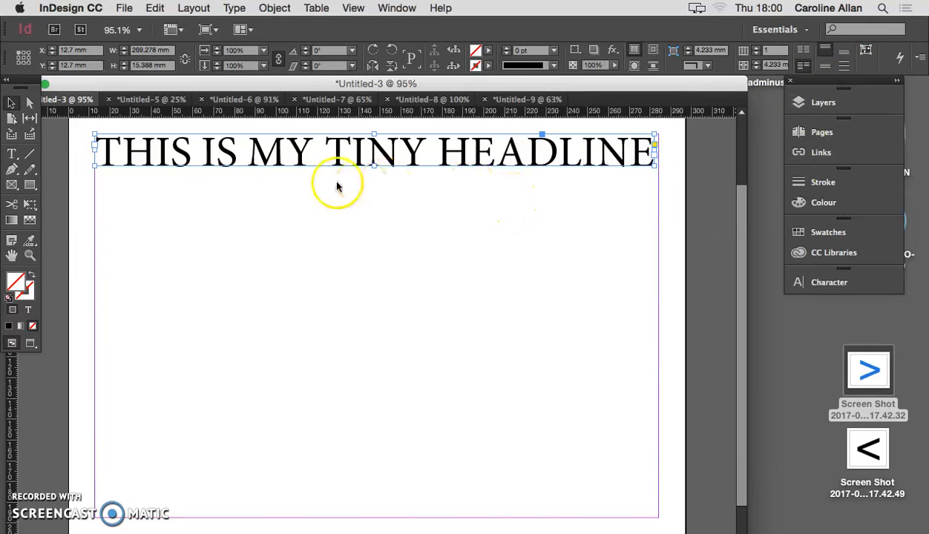